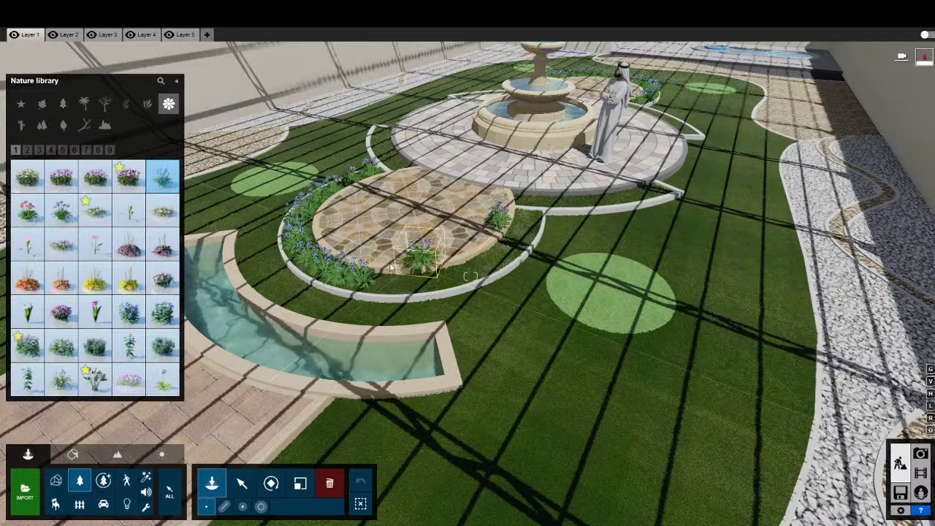
Add a clump of blue agapanthus along the lower-left edge of the paved circle's bed
key("w")
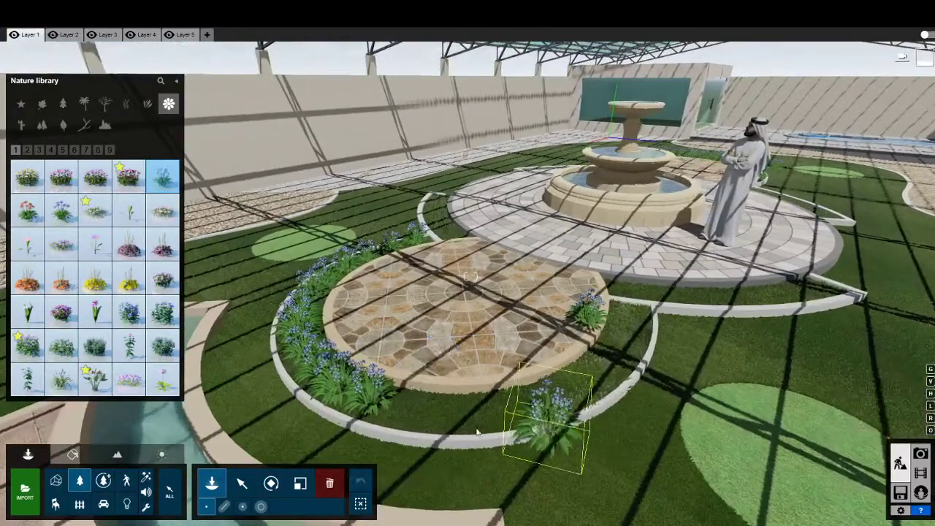
key("d")
key("s")
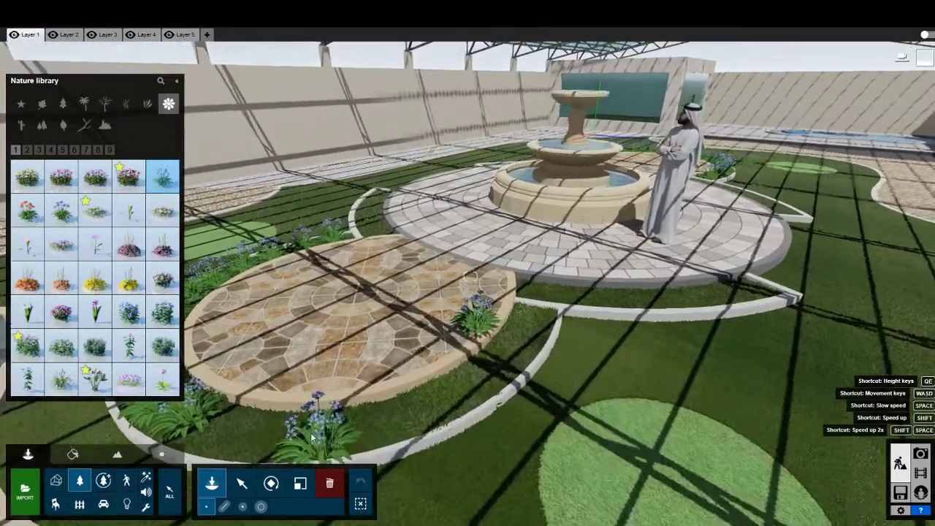
mouse_move(402, 420)
right_mouse_down()
mouse_move(402, 336)
mouse_move(392, 424)
right_mouse_up()
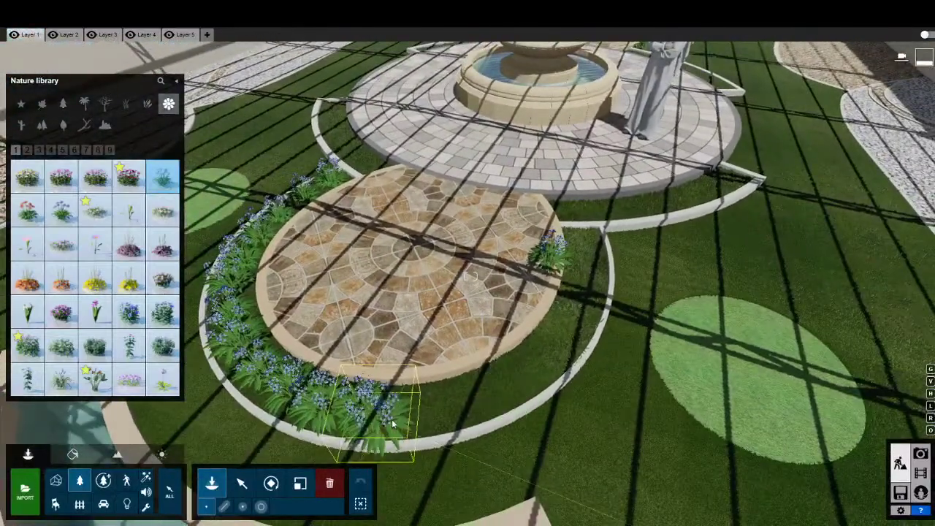
left_click_drag(392, 424, 501, 401)
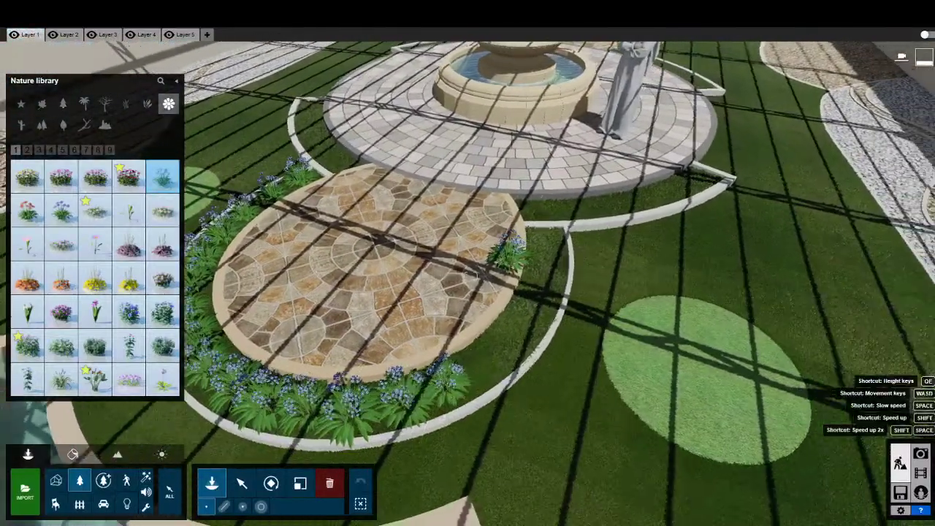
mouse_move(501, 401)
right_mouse_down()
mouse_move(718, 207)
mouse_move(694, 190)
right_mouse_up()
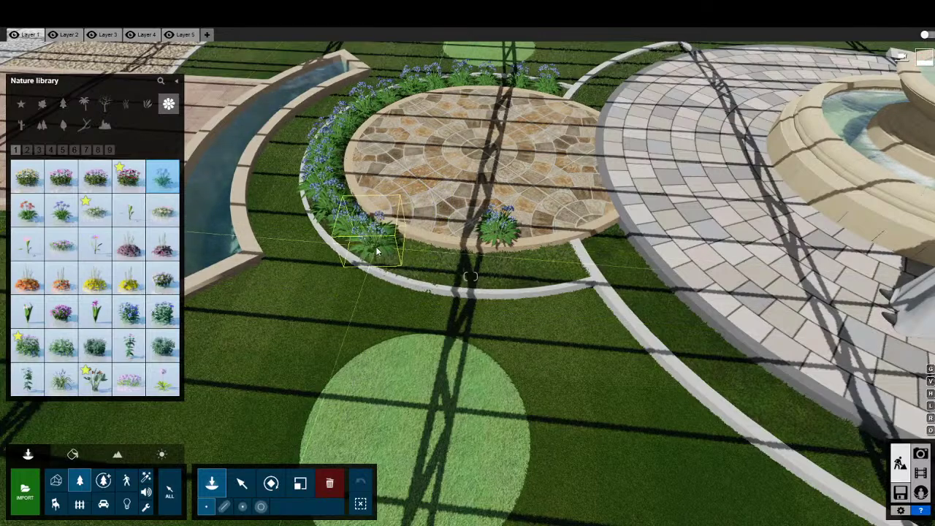
Place five blue agapanthus plants in a row along the curved bed's front edge
left_click(376, 246)
mouse_move(375, 246)
right_mouse_down()
mouse_move(420, 261)
mouse_move(384, 169)
mouse_move(292, 216)
right_mouse_up()
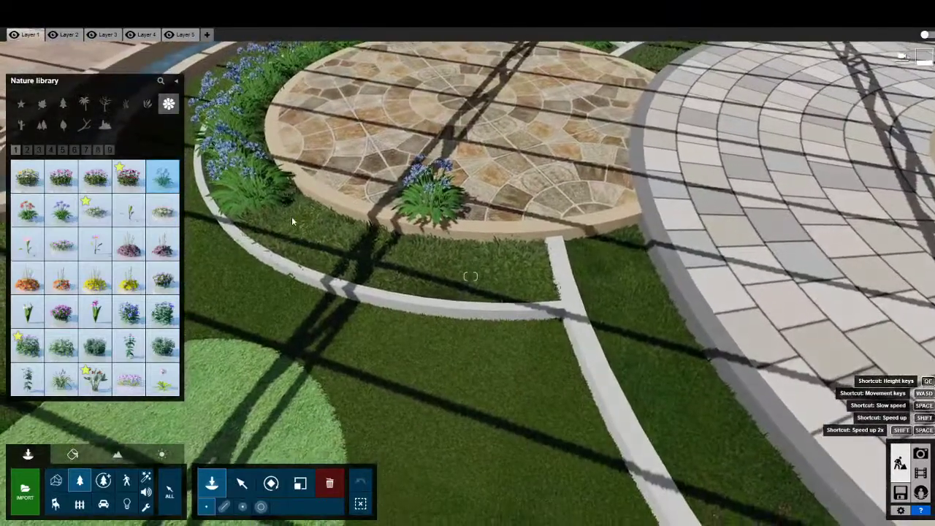
left_click(300, 235)
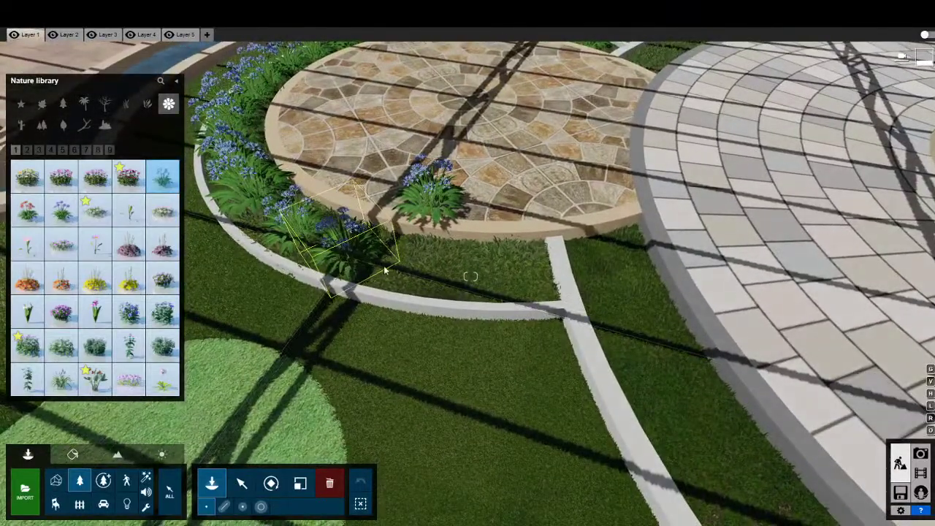
left_click(402, 269)
left_click(463, 274)
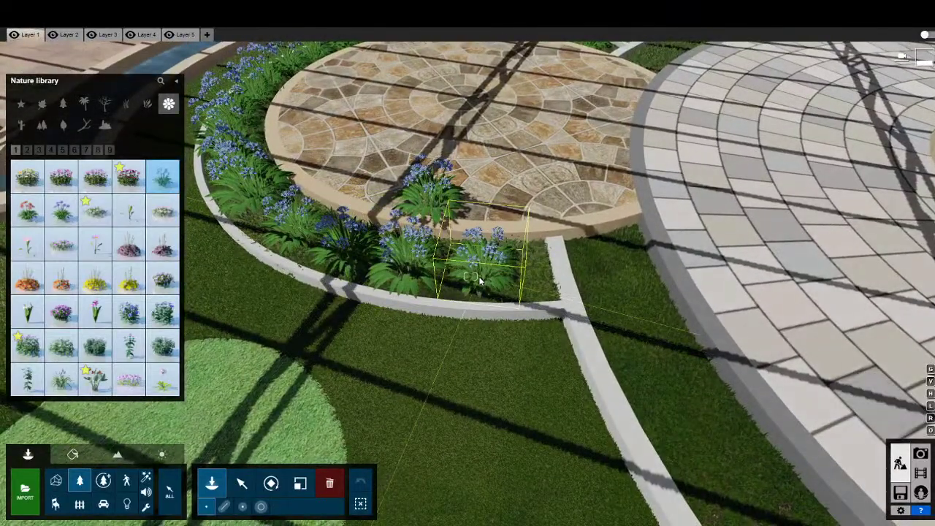
left_click(525, 278)
right_click_drag(526, 279, 463, 291)
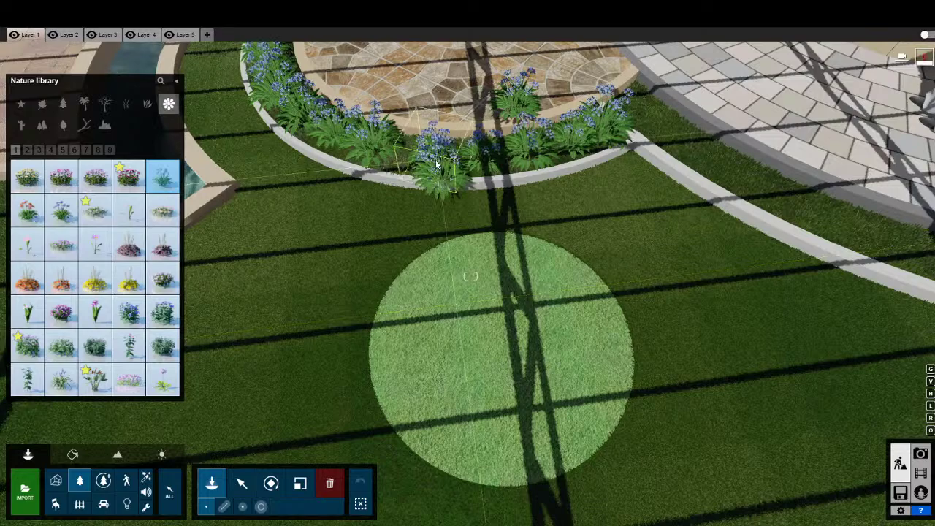
Select an African Lily Blue plant plus the stray one by the far bed, and delete both
mouse_move(471, 276)
right_mouse_down()
mouse_move(208, 411)
mouse_move(236, 435)
right_mouse_up()
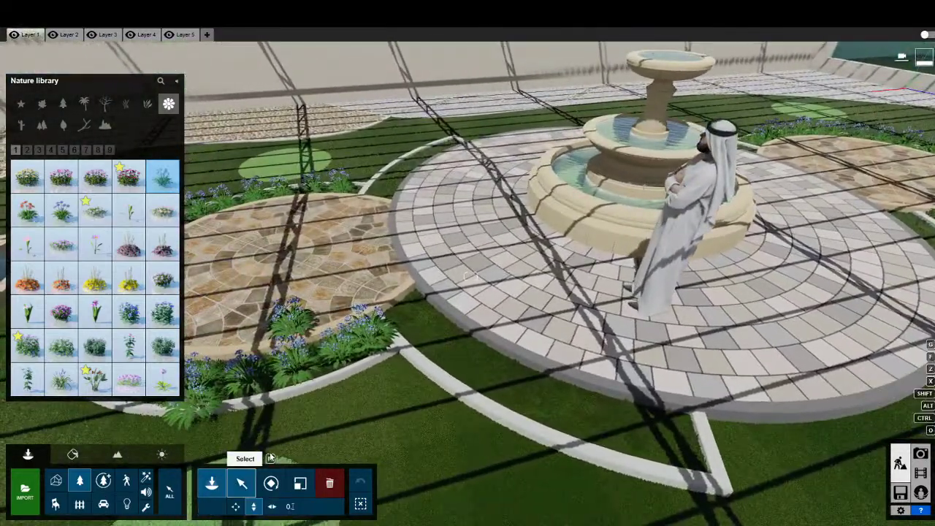
left_click(282, 343)
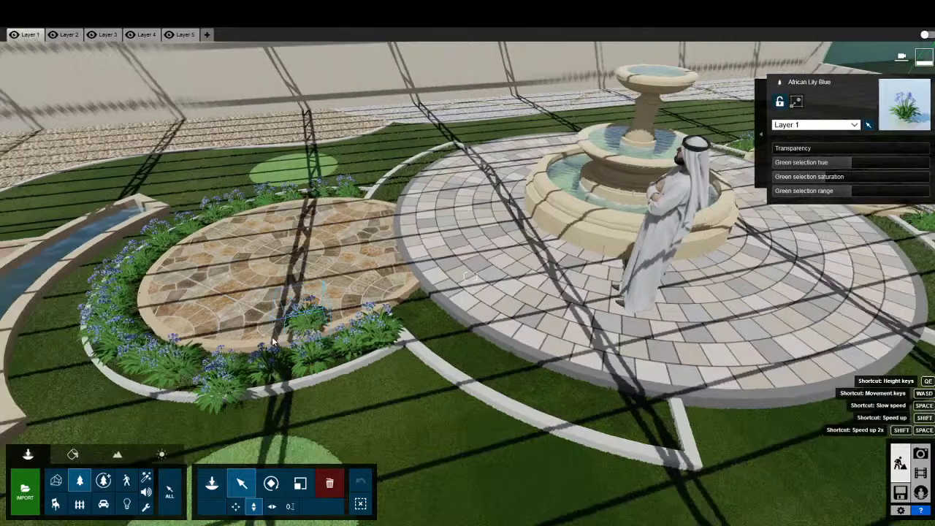
mouse_move(272, 337)
right_mouse_down()
mouse_move(742, 271)
mouse_move(718, 213)
right_mouse_up()
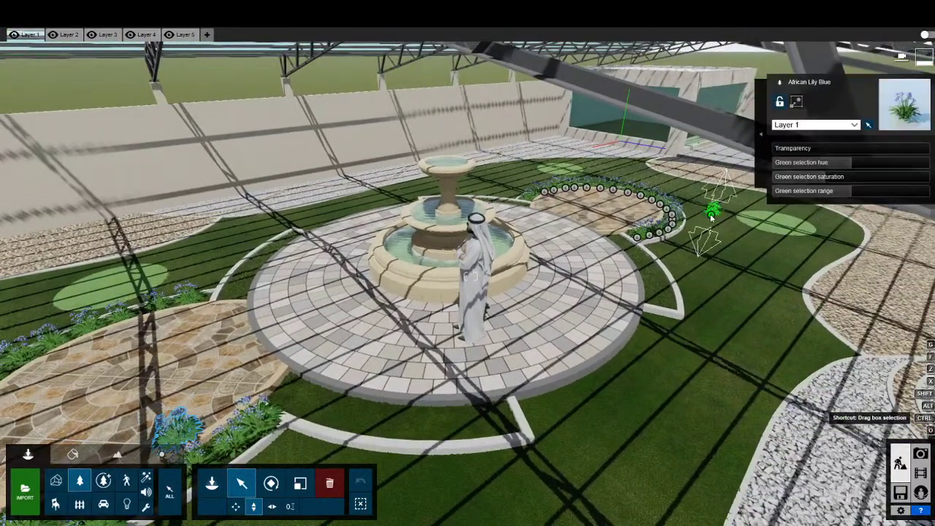
left_click(713, 212)
left_click(328, 488)
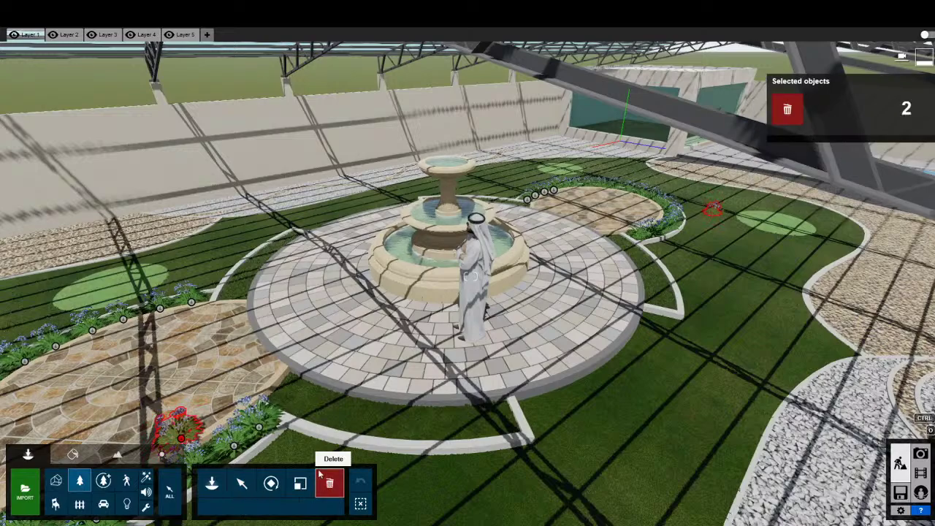
left_click(787, 109)
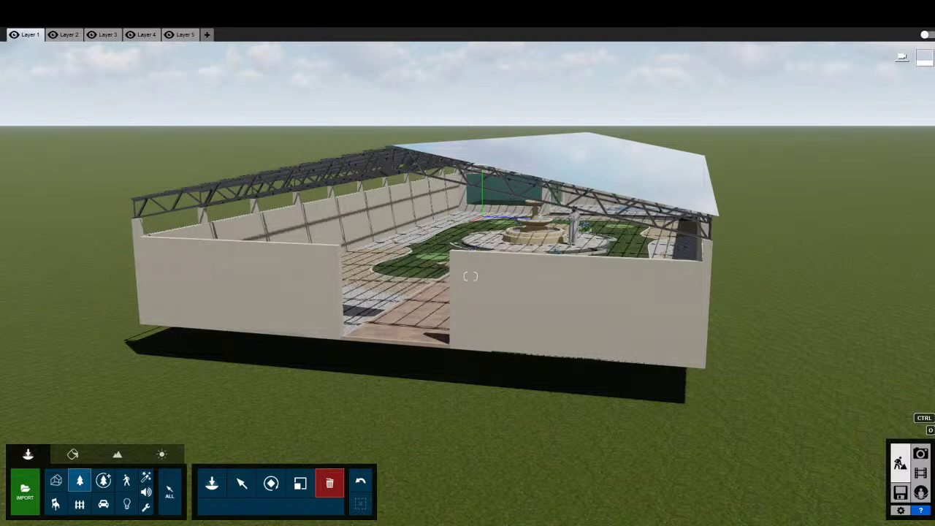
Switch to the SketchUp window showing the same courtyard model
key("alt+Tab")
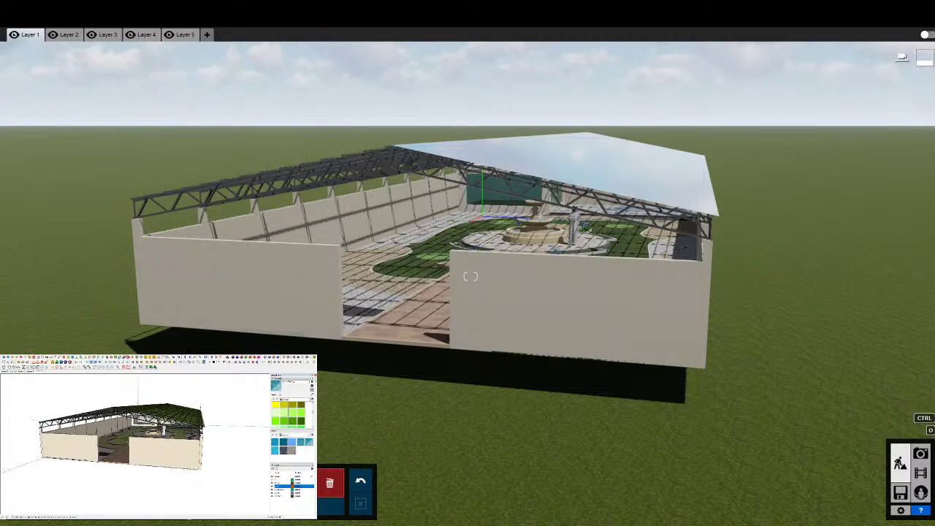
Hide the roof tag so the courtyard is visible from above
middle_click_drag(120, 439, 146, 431)
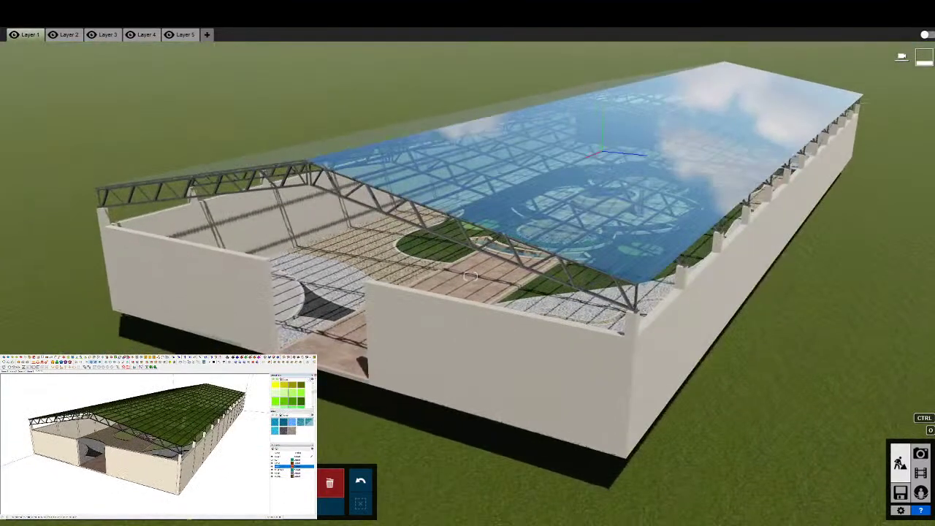
left_click(293, 477)
left_click(276, 476)
Lower the camera and move in over the roofless garden toward the fountain
middle_click_drag(120, 439, 146, 431)
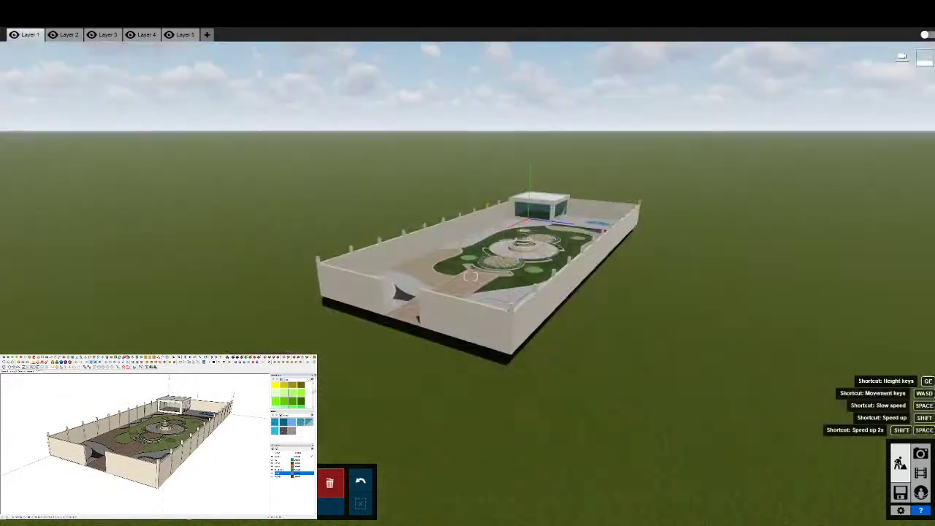
mouse_move(471, 276)
right_mouse_down()
mouse_move(414, 285)
mouse_move(470, 276)
right_mouse_up()
scroll(470, 276, "up", 5)
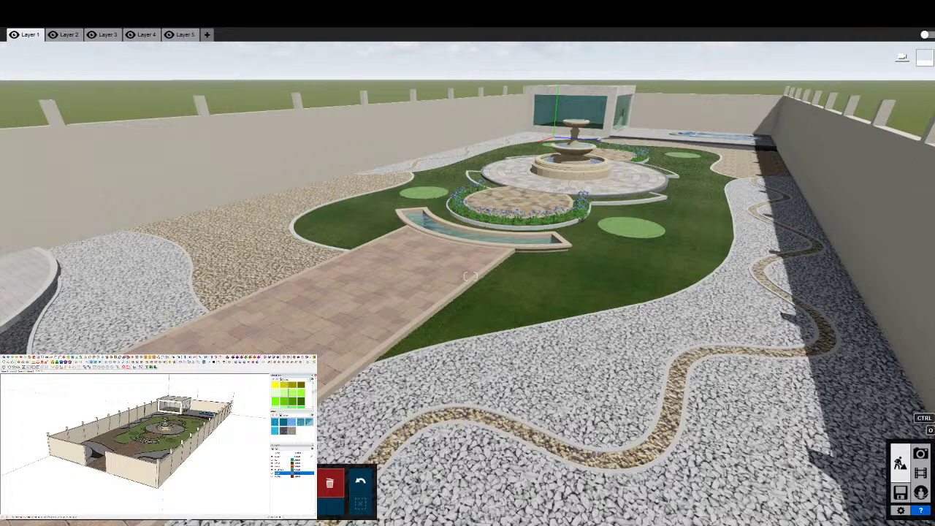
scroll(471, 276, "up", 5)
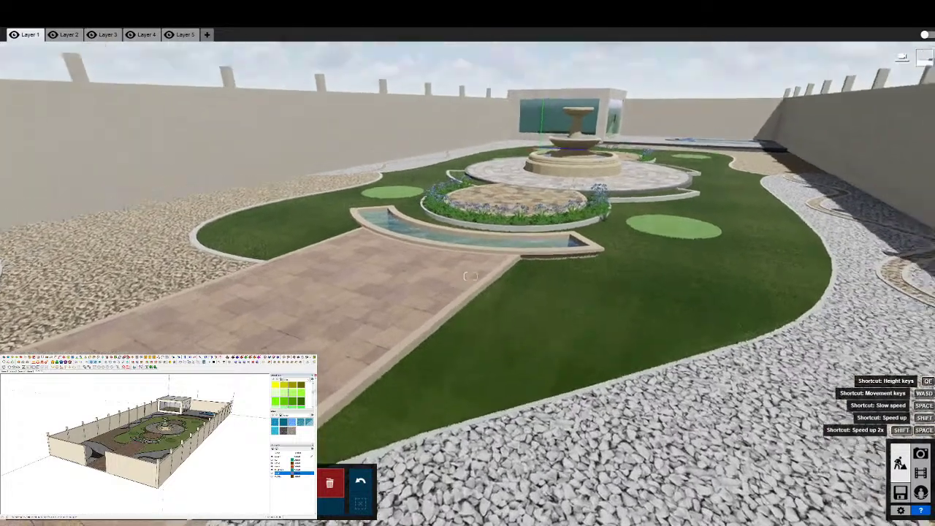
right_click_drag(471, 276, 475, 294)
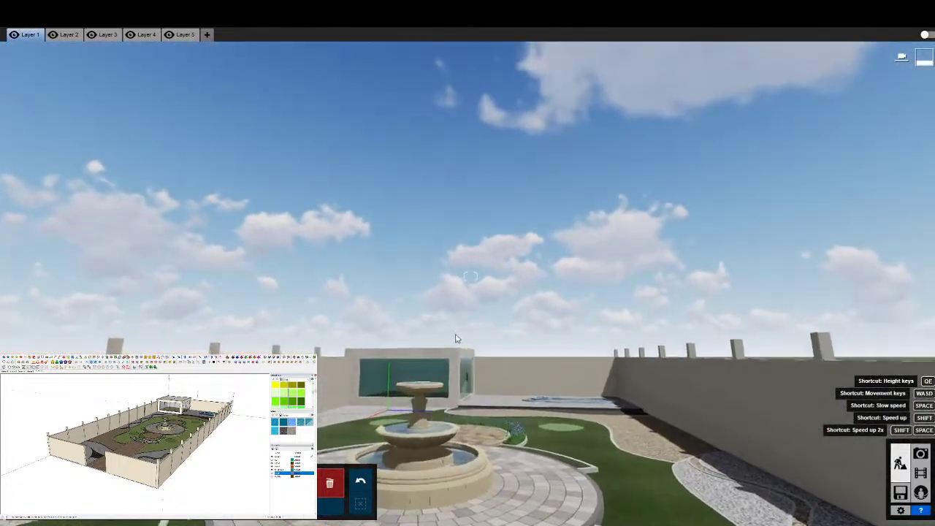
scroll(474, 294, "up", 3)
mouse_move(474, 294)
left_mouse_down()
mouse_move(467, 241)
mouse_move(407, 216)
left_mouse_up()
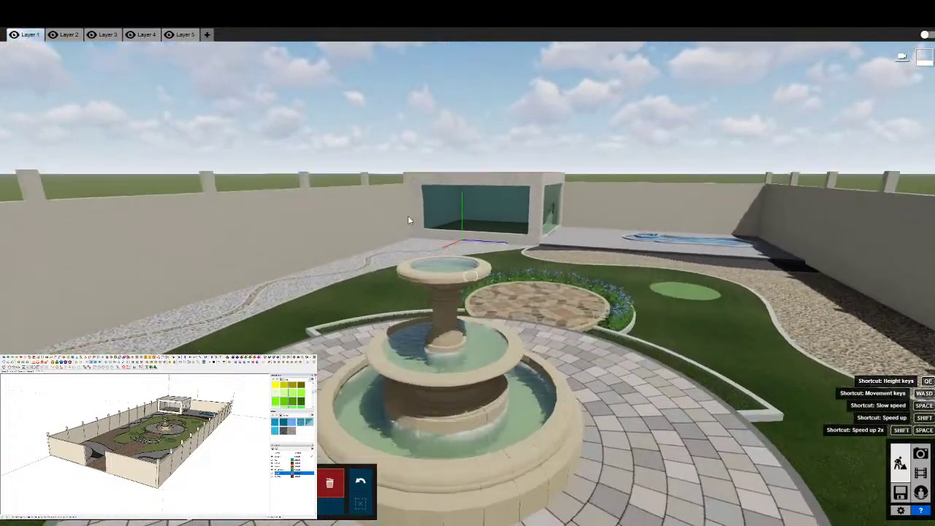
scroll(408, 215, "up", 3)
mouse_move(470, 276)
left_mouse_down()
mouse_move(385, 244)
mouse_move(390, 338)
mouse_move(468, 273)
left_mouse_up()
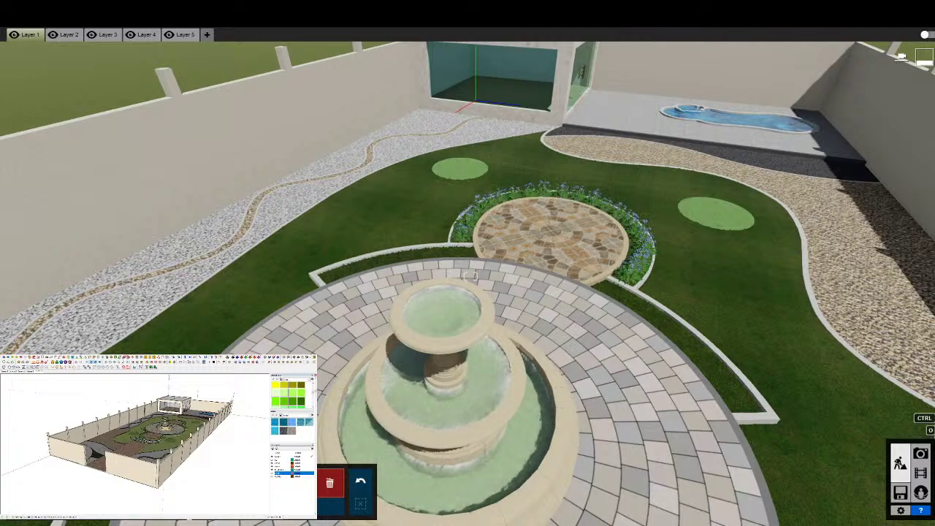
right_click_drag(471, 276, 471, 275)
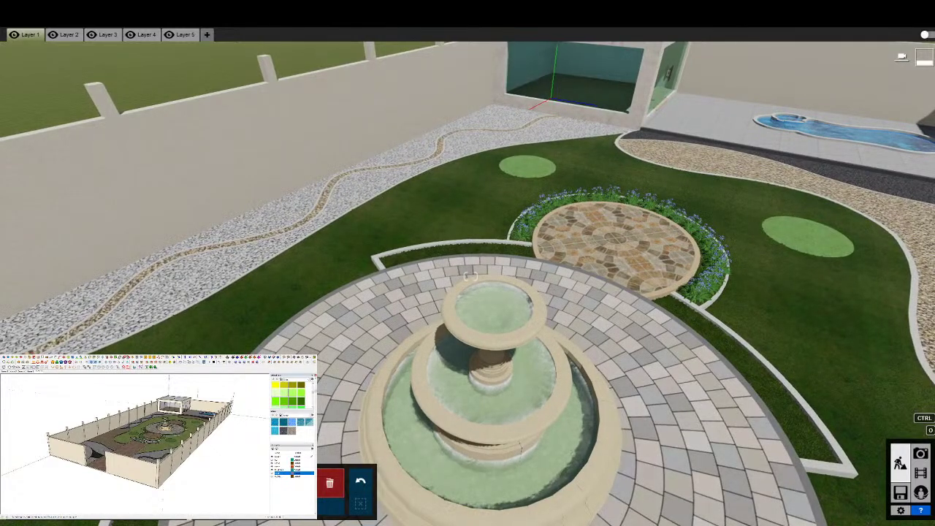
right_click_drag(471, 276, 523, 368)
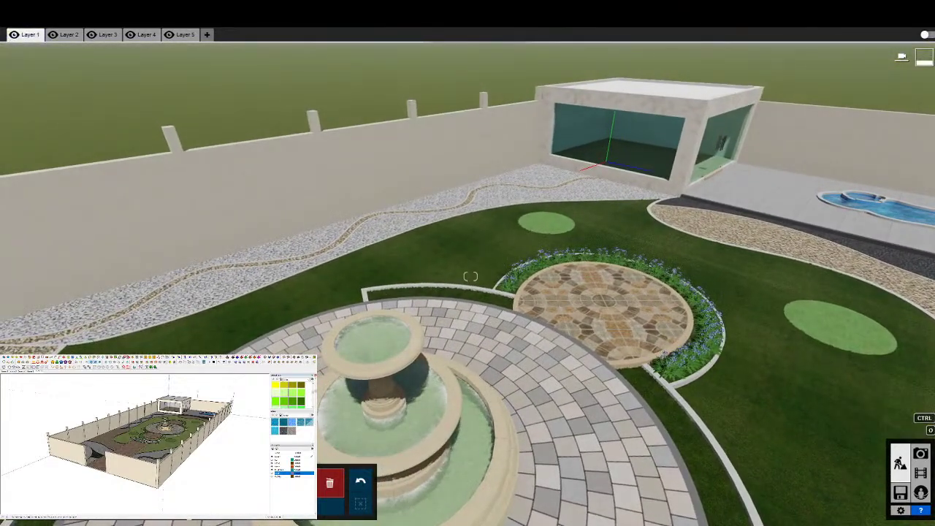
Place a fountain-jet water effect on the tiered fountain's top tier
left_click(330, 462)
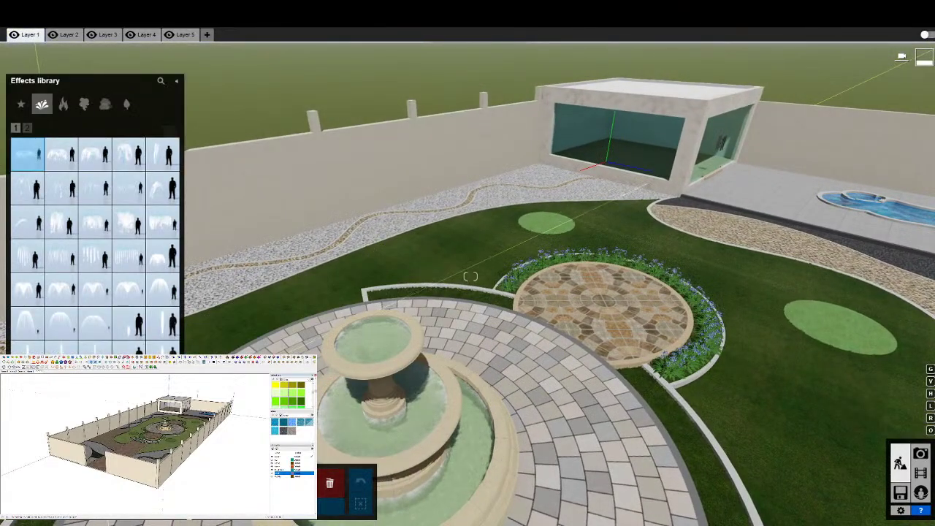
left_click(128, 348)
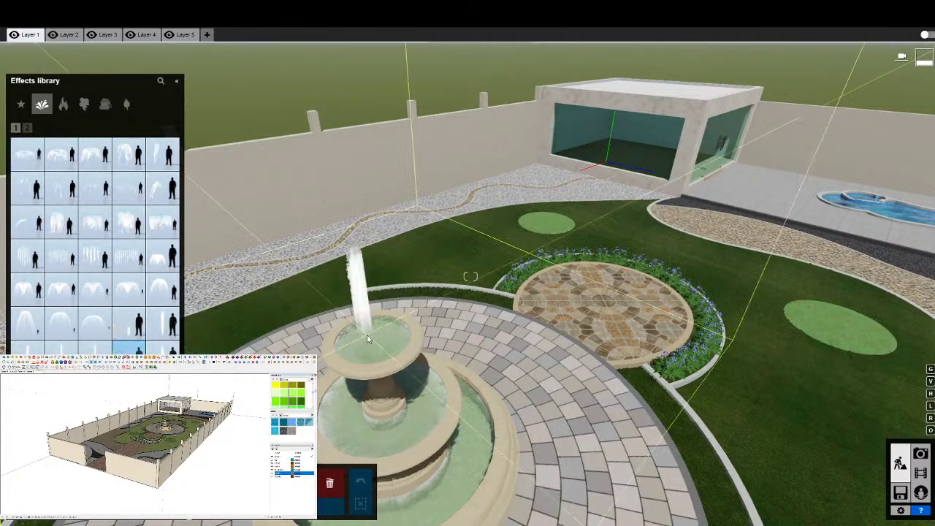
left_click(372, 349)
right_click_drag(372, 348, 372, 233)
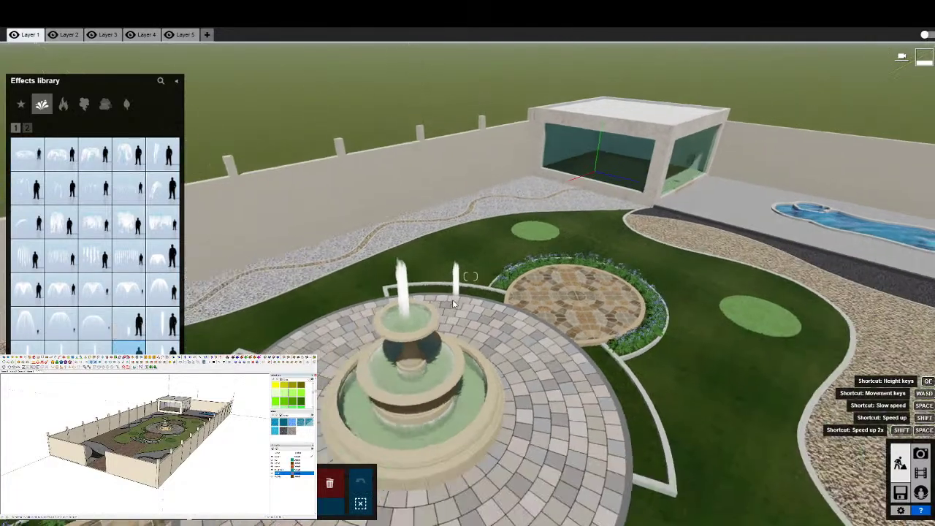
scroll(372, 232, "down", 5)
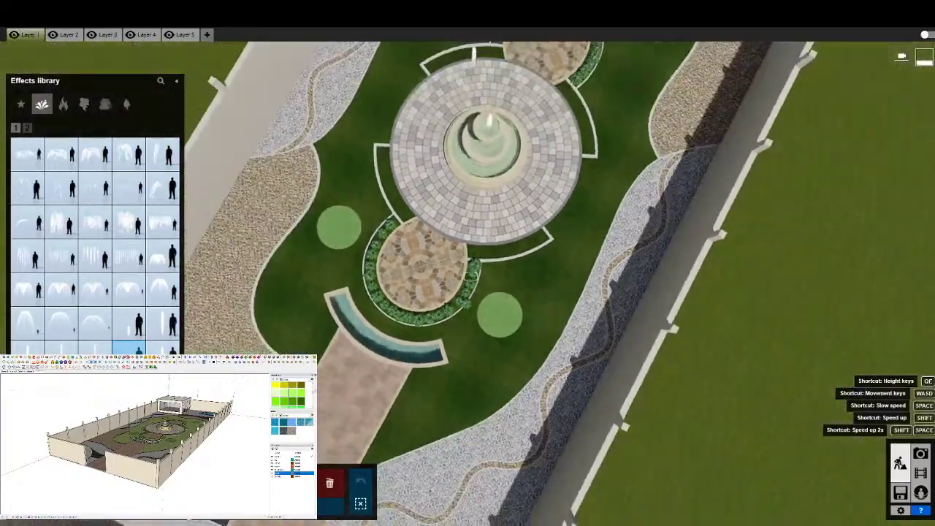
mouse_move(372, 232)
right_mouse_down()
mouse_move(374, 170)
mouse_move(467, 275)
right_mouse_up()
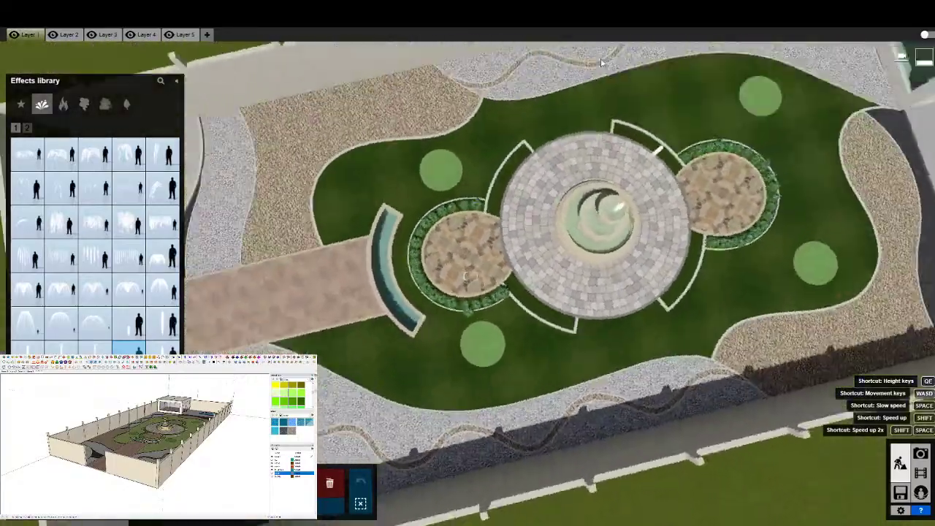
scroll(470, 276, "up", 2)
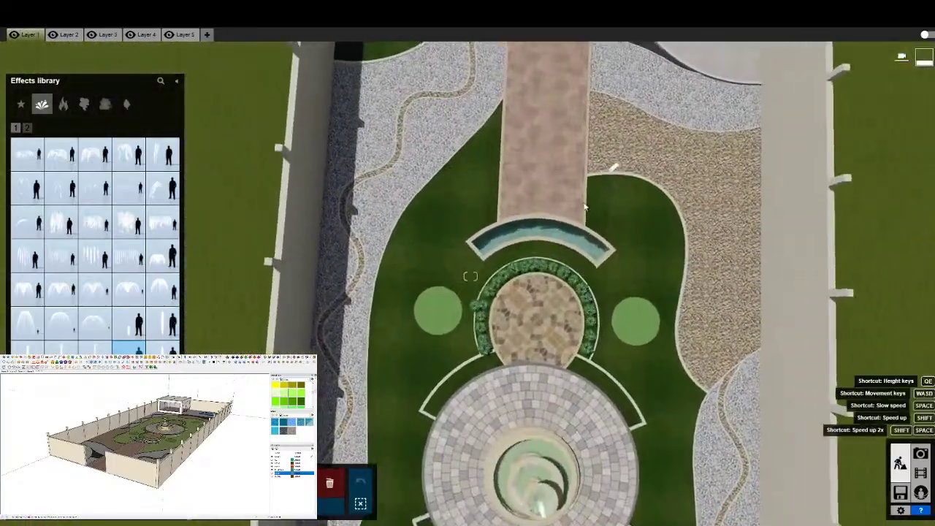
scroll(470, 276, "up", 2)
Place fountain jets at the curved pool's centre, both ends, and between centre and right end
scroll(470, 276, "up", 2)
right_click_drag(470, 276, 571, 399)
scroll(570, 399, "down", 3)
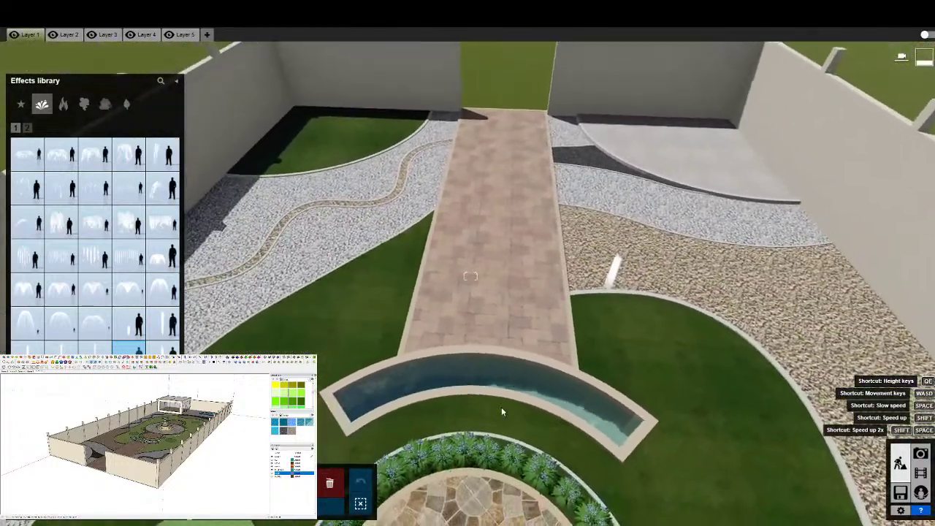
left_click(486, 376)
left_click_drag(485, 380, 483, 378)
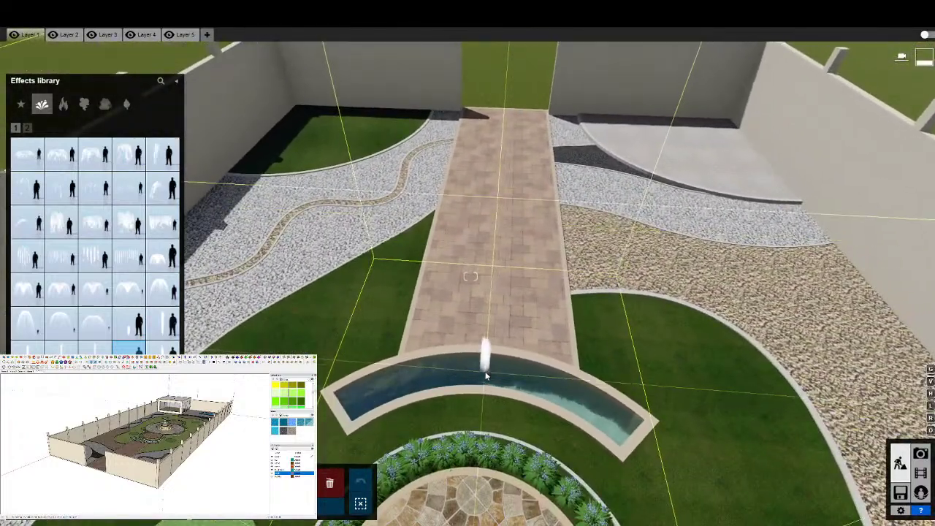
left_click(483, 374)
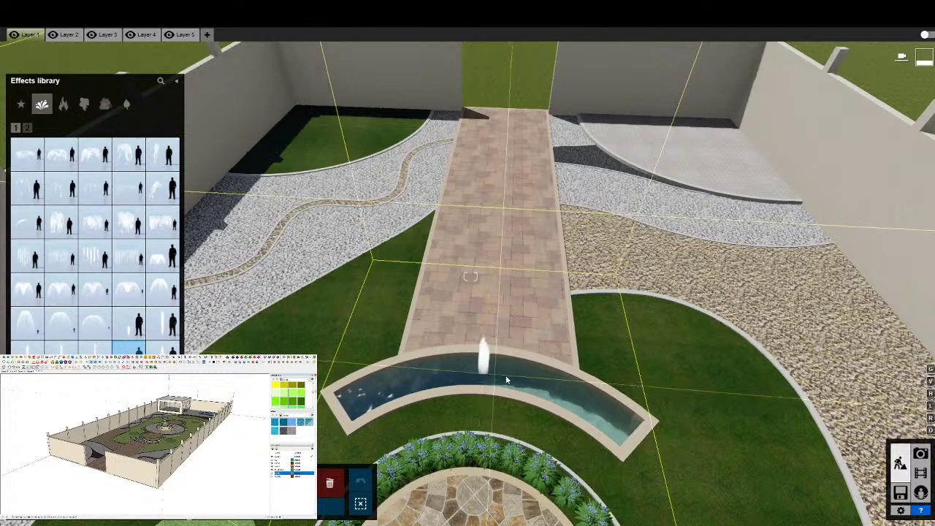
left_click(612, 423)
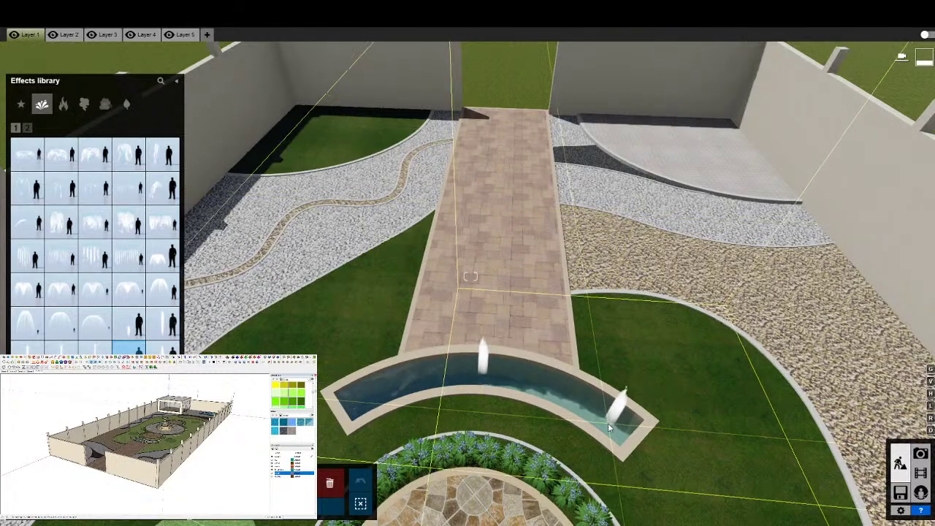
left_click(358, 401)
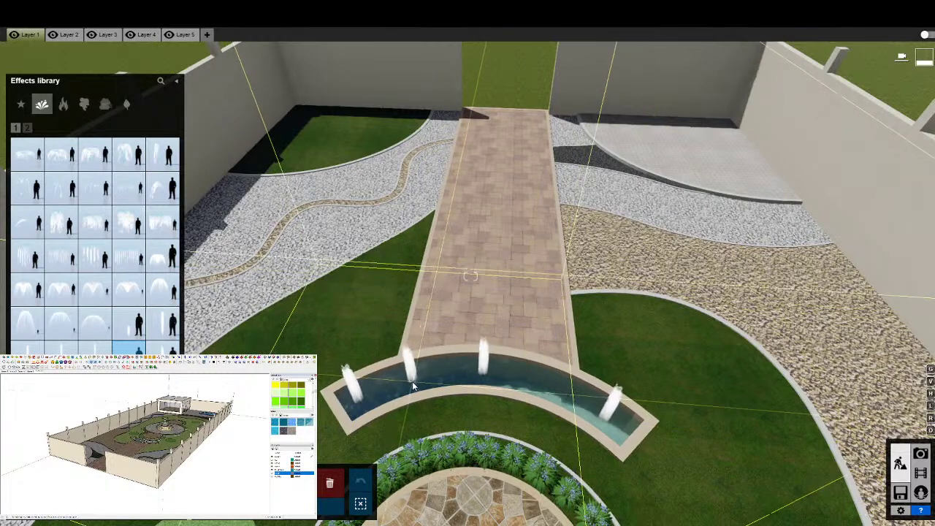
left_click(409, 380)
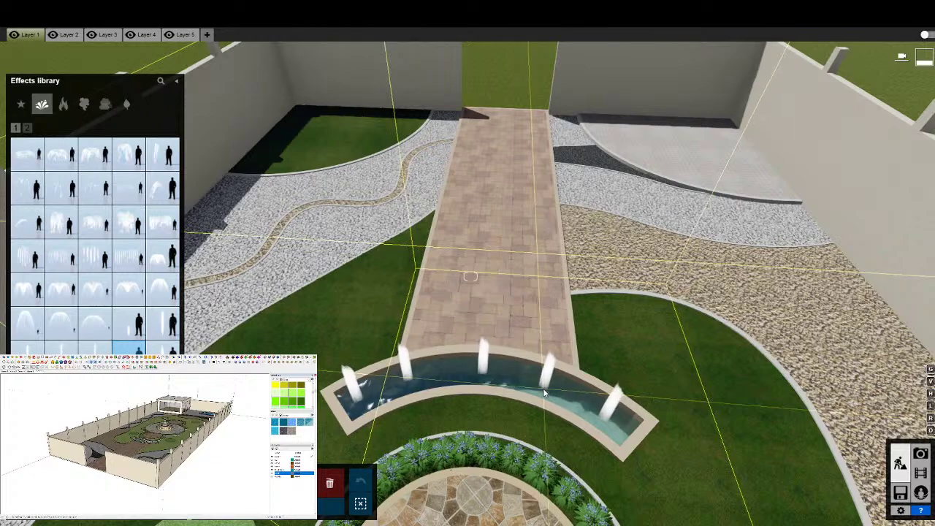
right_click_drag(544, 388, 599, 409)
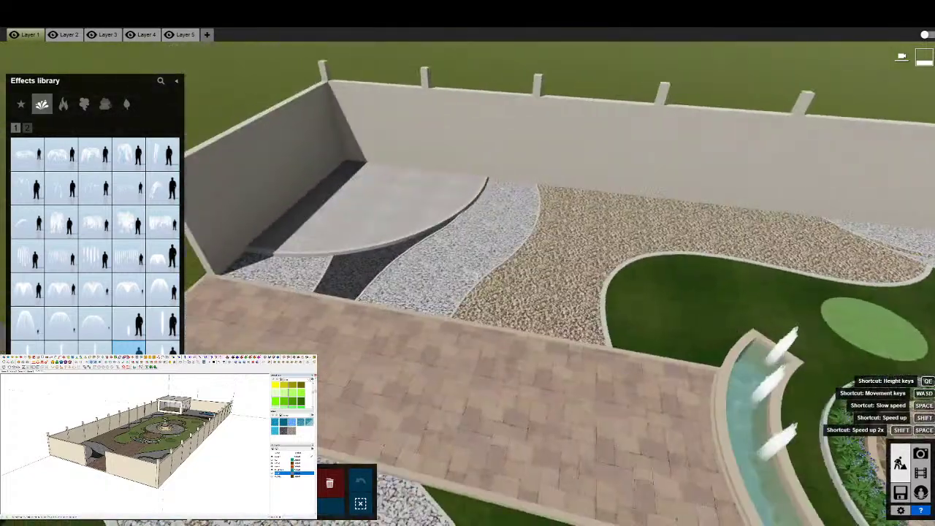
right_click_drag(378, 380, 379, 380)
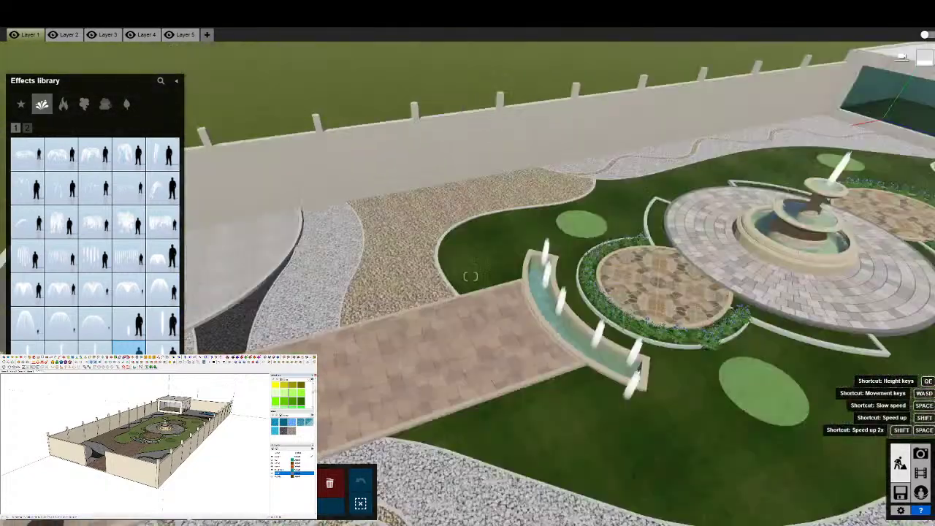
Select one jet in the curved pool and nudge its position slightly
key("Escape")
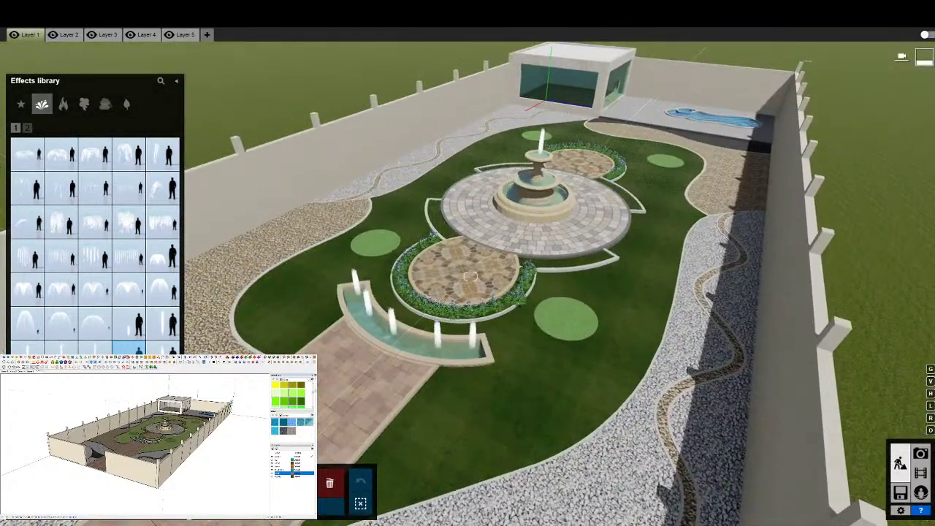
left_click(439, 351)
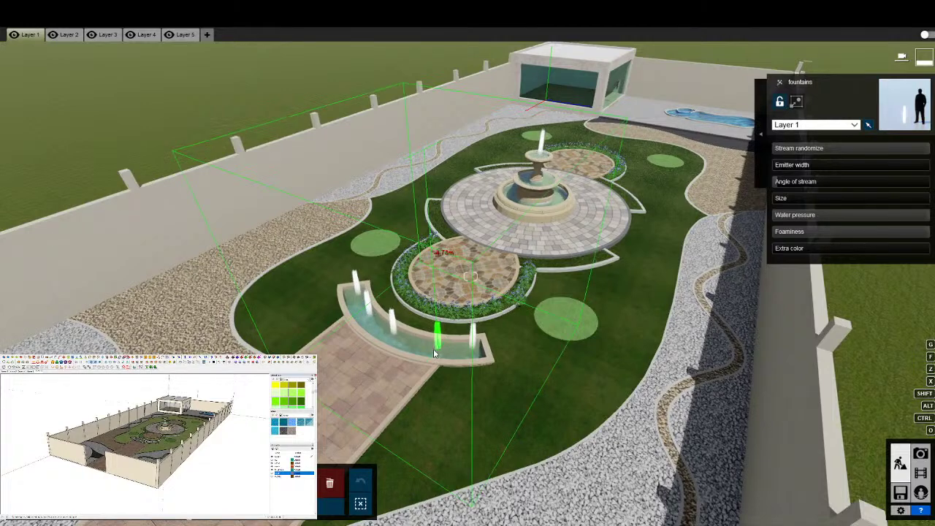
left_click_drag(434, 353, 439, 348)
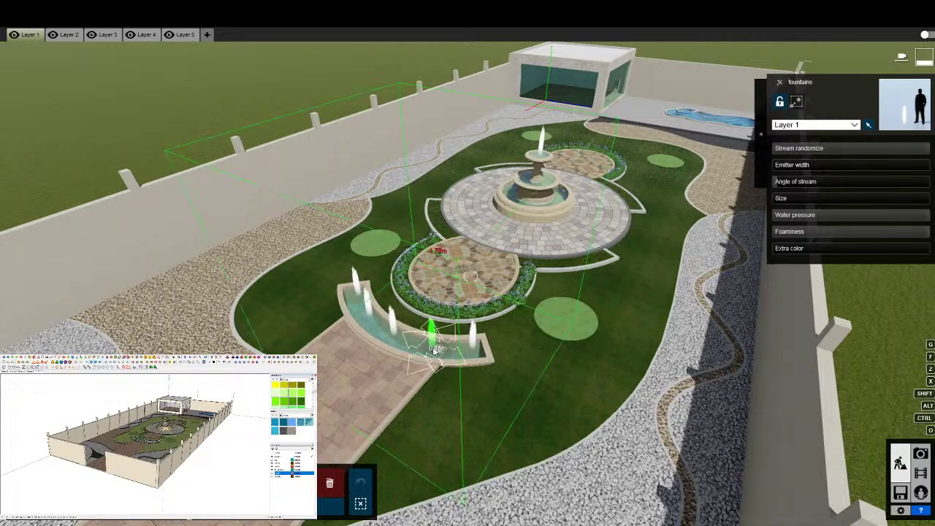
key("e")
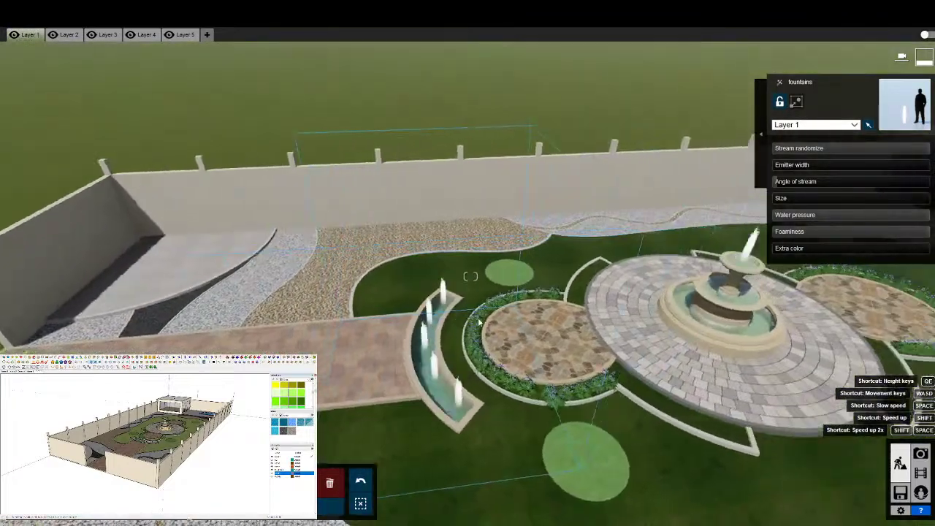
right_click_drag(478, 321, 465, 277)
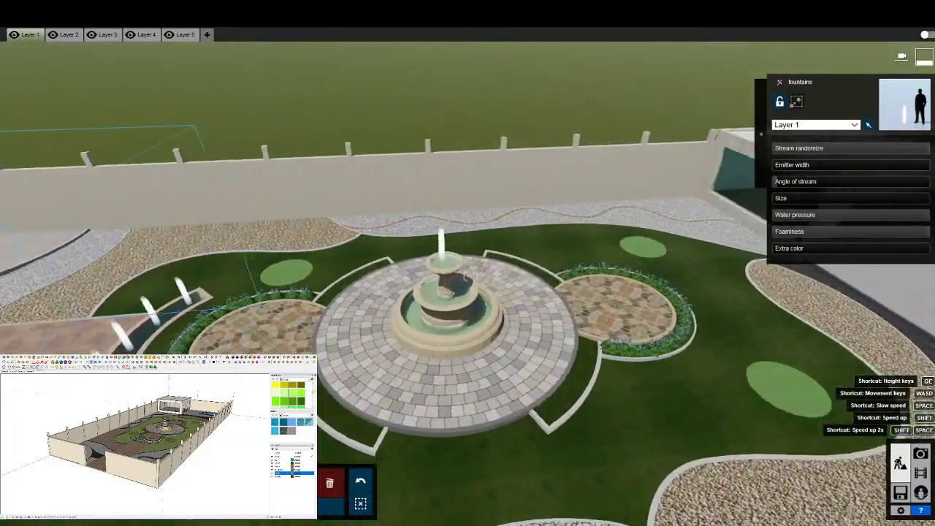
Reopen the effects library and orbit up to a garden overview
left_click(468, 277)
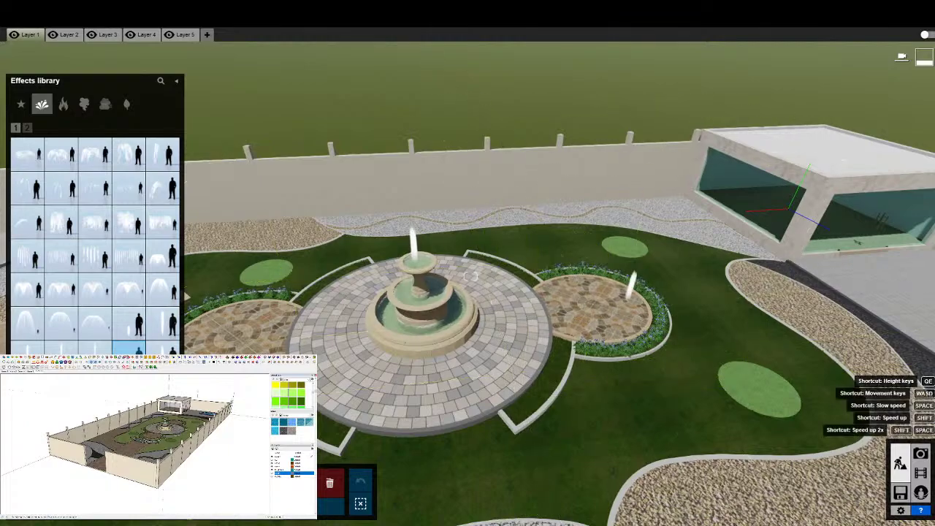
mouse_move(470, 277)
right_mouse_down()
mouse_move(528, 275)
mouse_move(439, 302)
right_mouse_up()
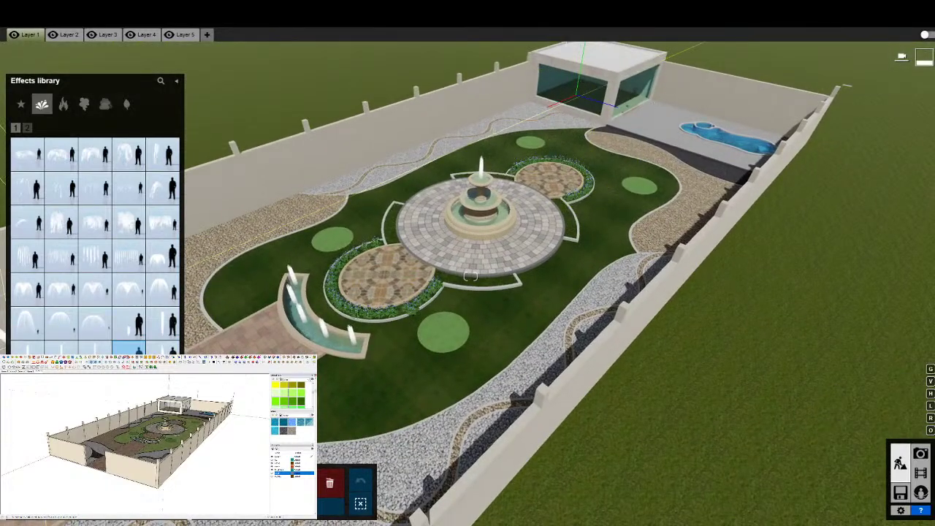